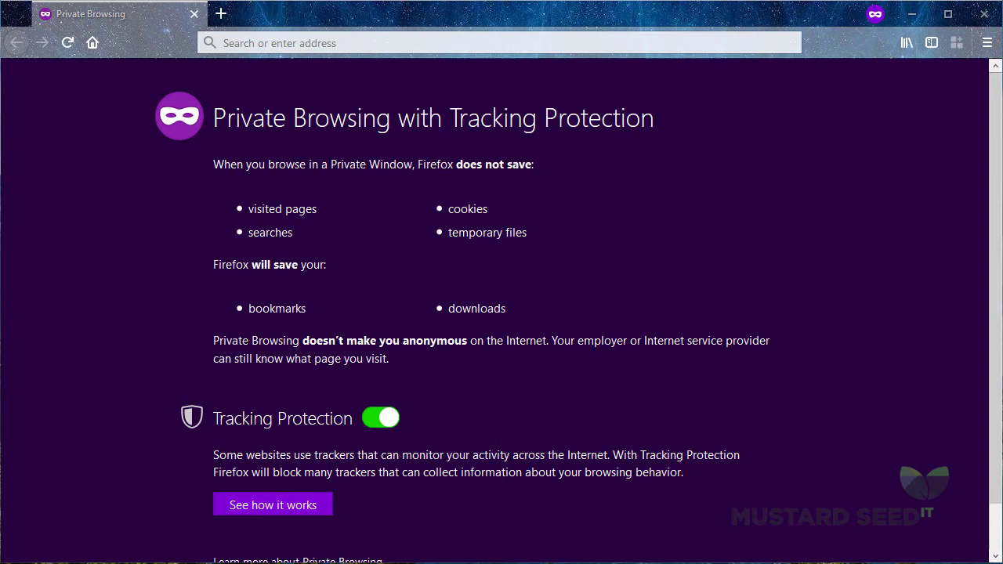
Search Google for '7zip' from the browser address bar.
click(363, 41)
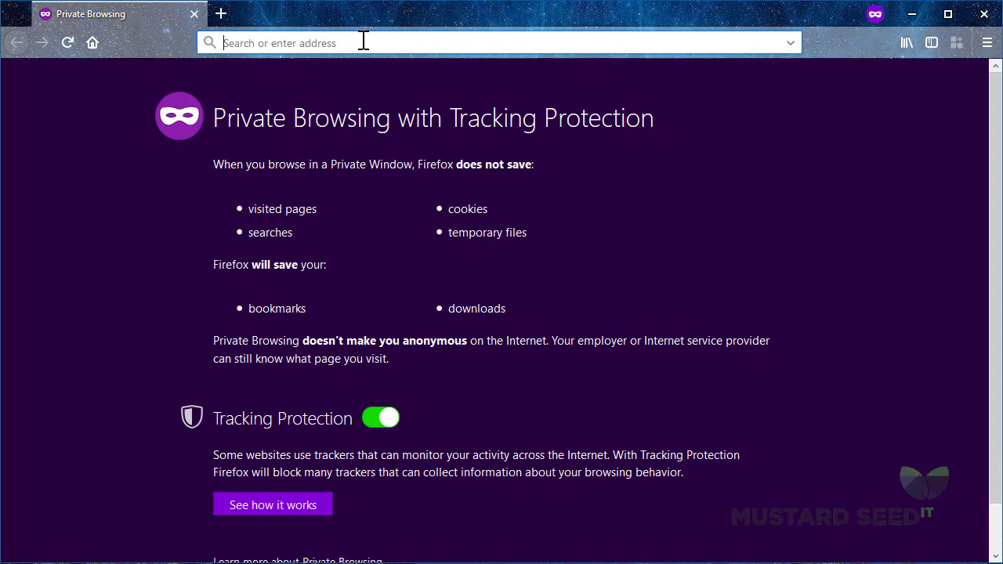
text(7zip)
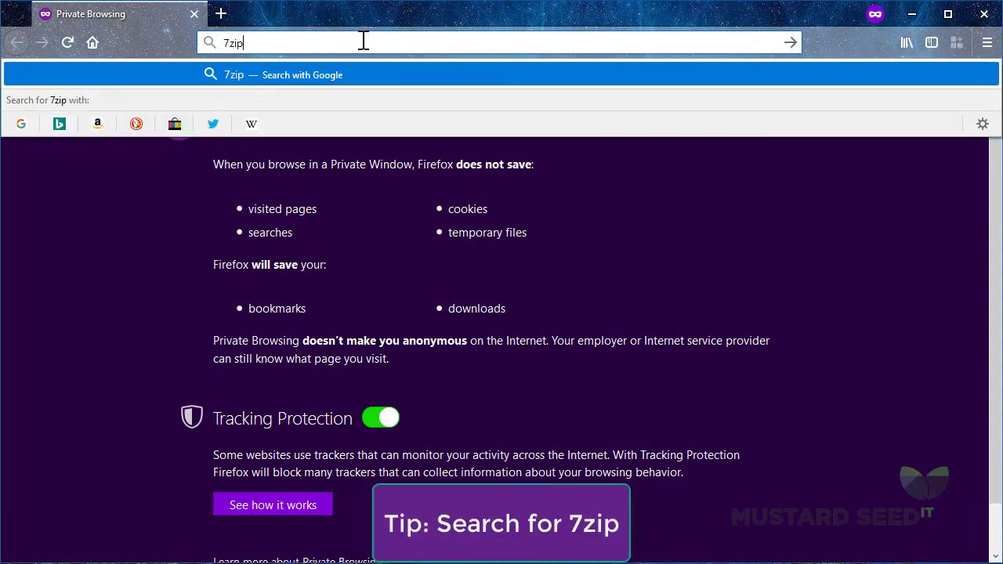
key(Return)
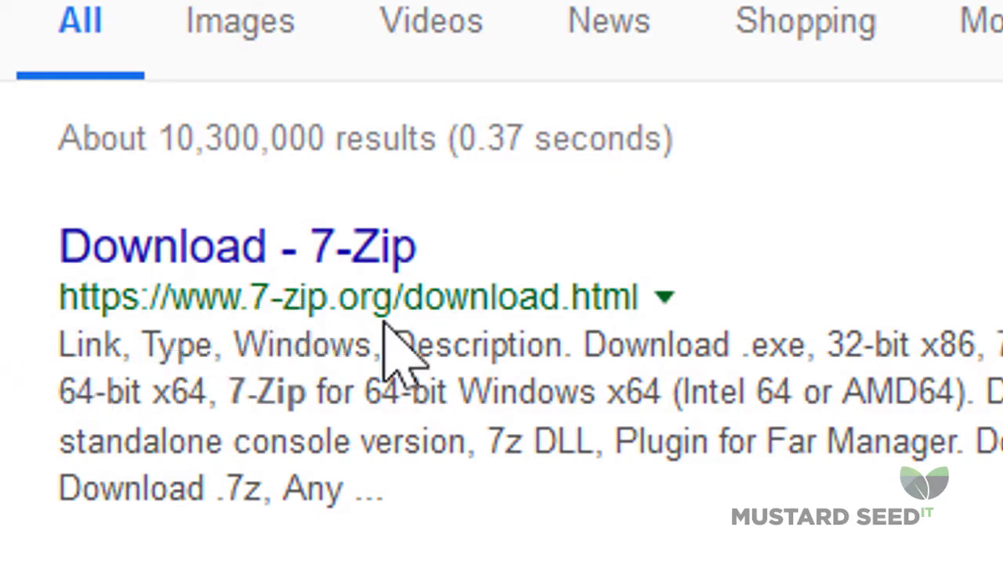
Open the Download - 7-Zip result and go to the 7-zip.org home page.
click(199, 255)
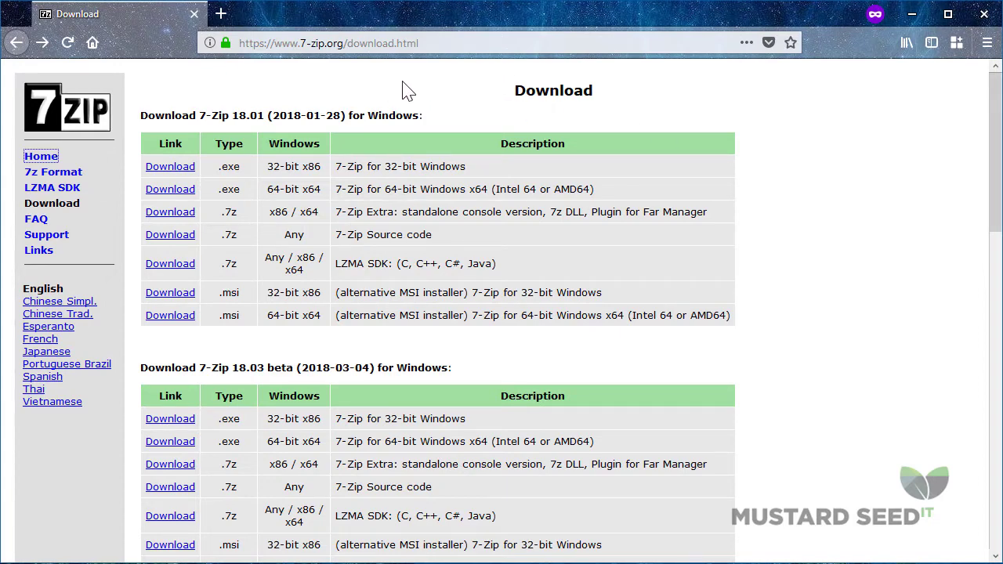
click(33, 162)
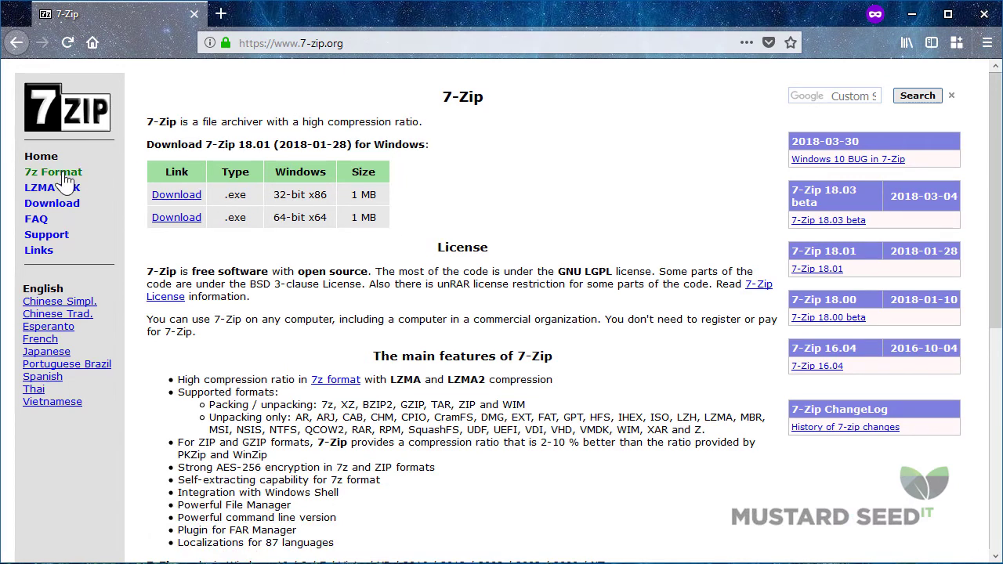
click(63, 203)
click(45, 157)
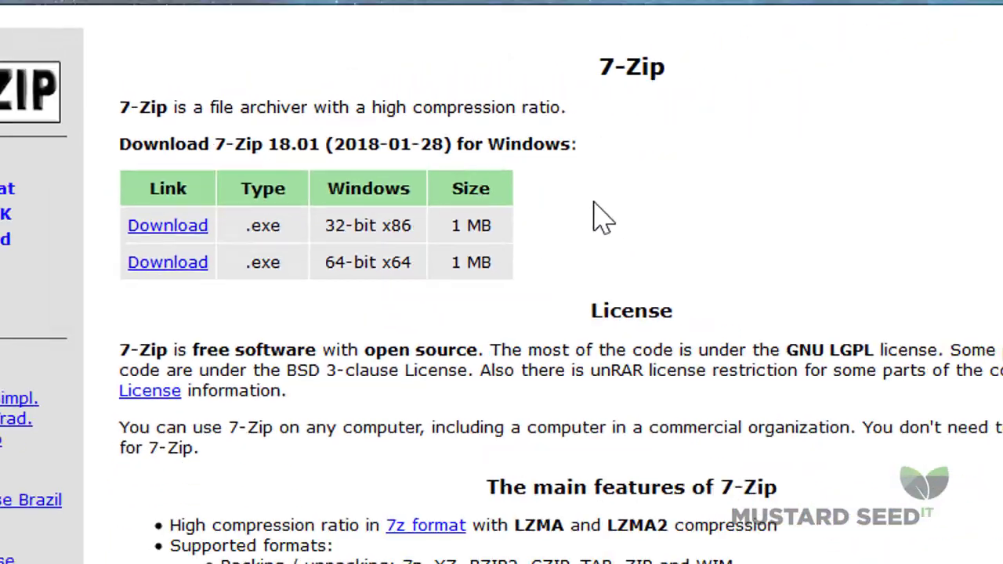
scroll(442, 188, down, 2)
scroll(443, 188, down, 2)
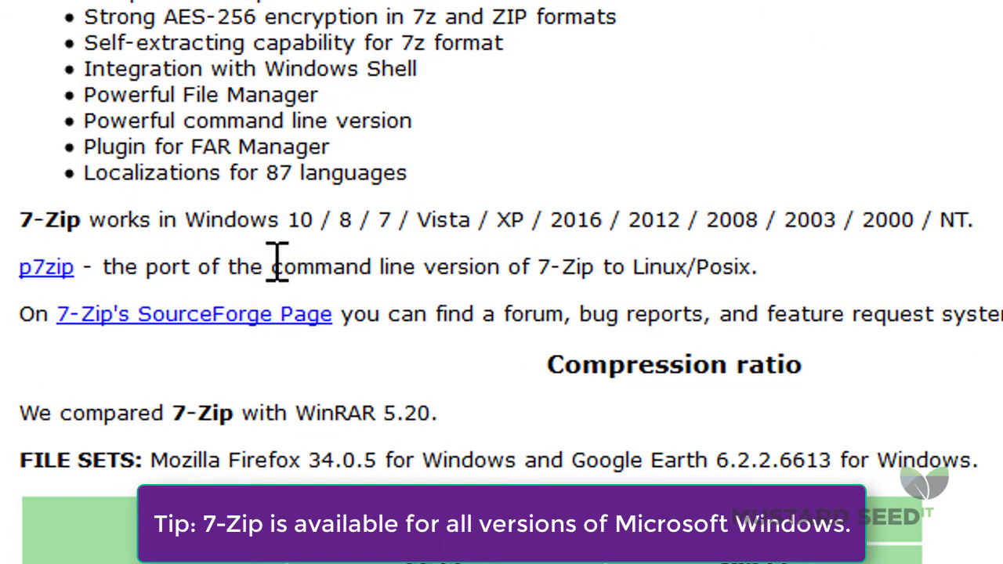
scroll(305, 314, up, 3)
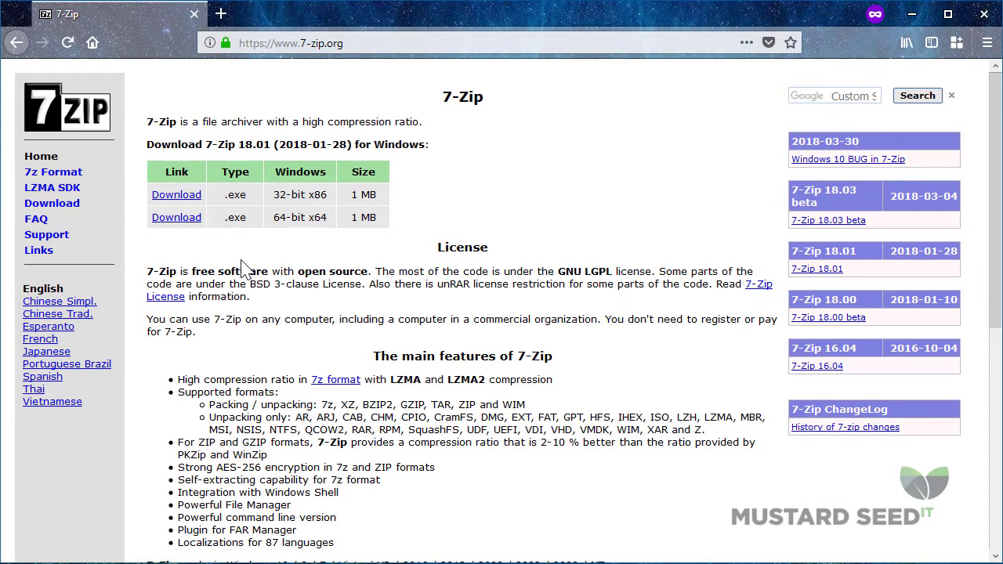
Save the 64-bit installer 7z1801-x64.exe into C:\software and view recent downloads.
click(179, 220)
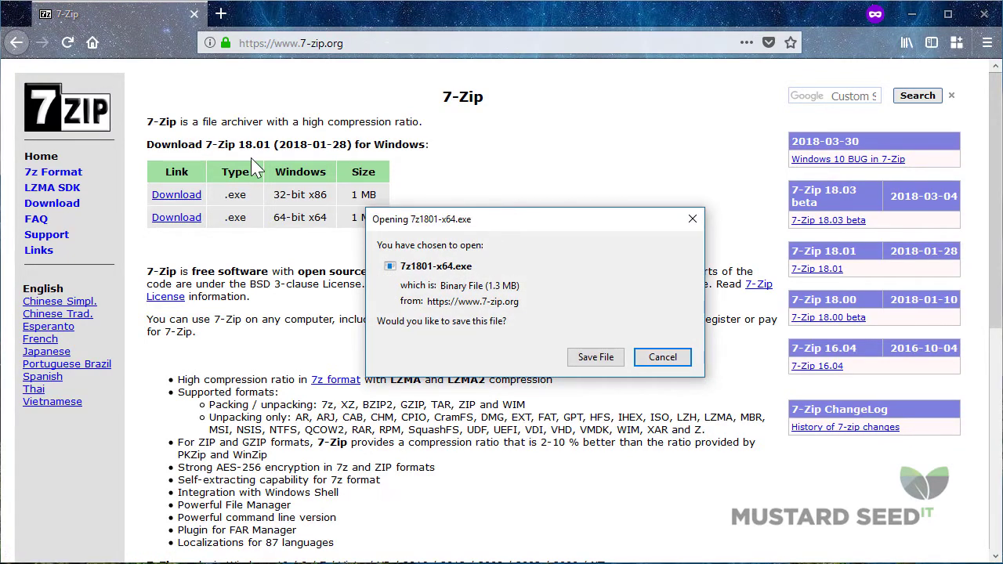
click(596, 357)
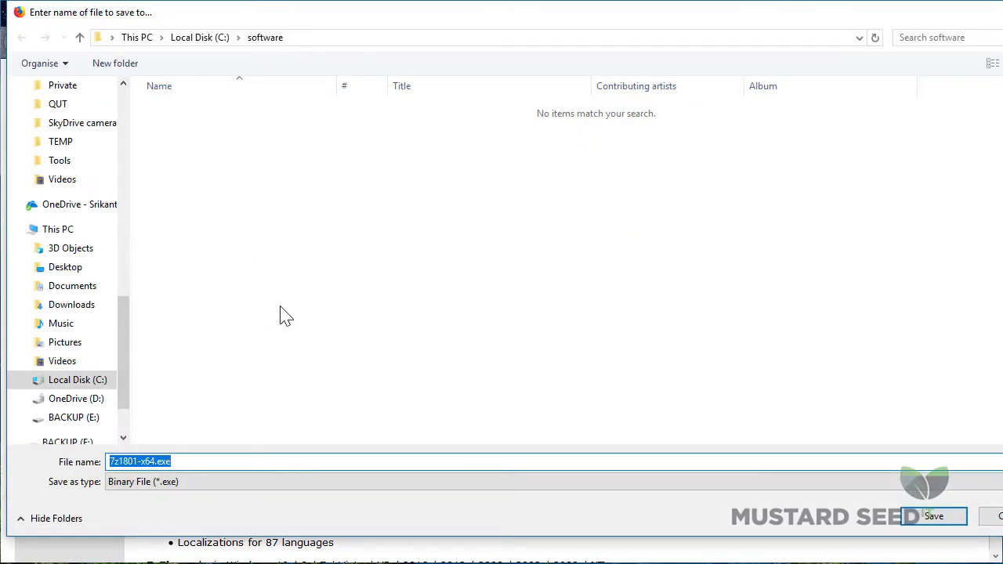
click(940, 522)
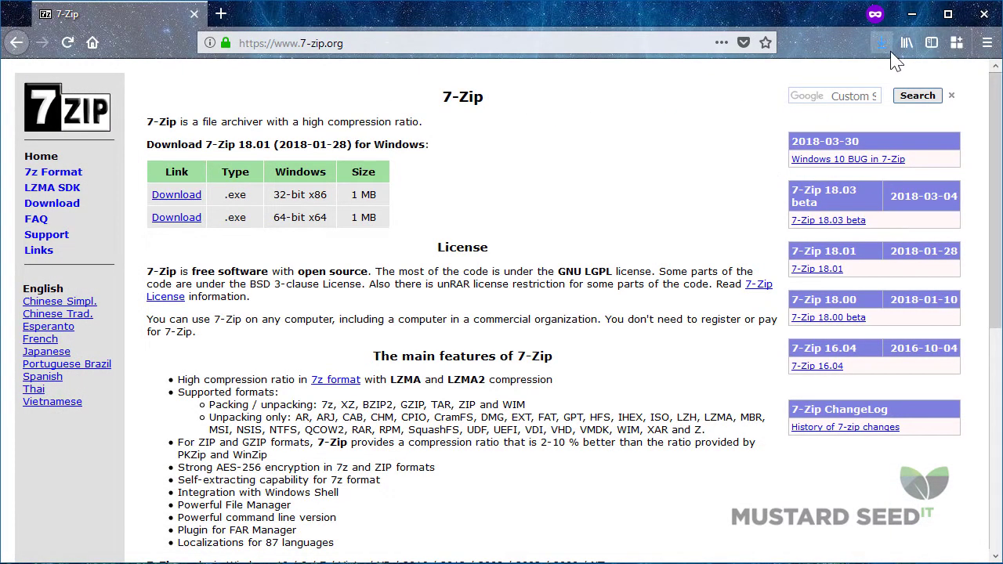
click(884, 43)
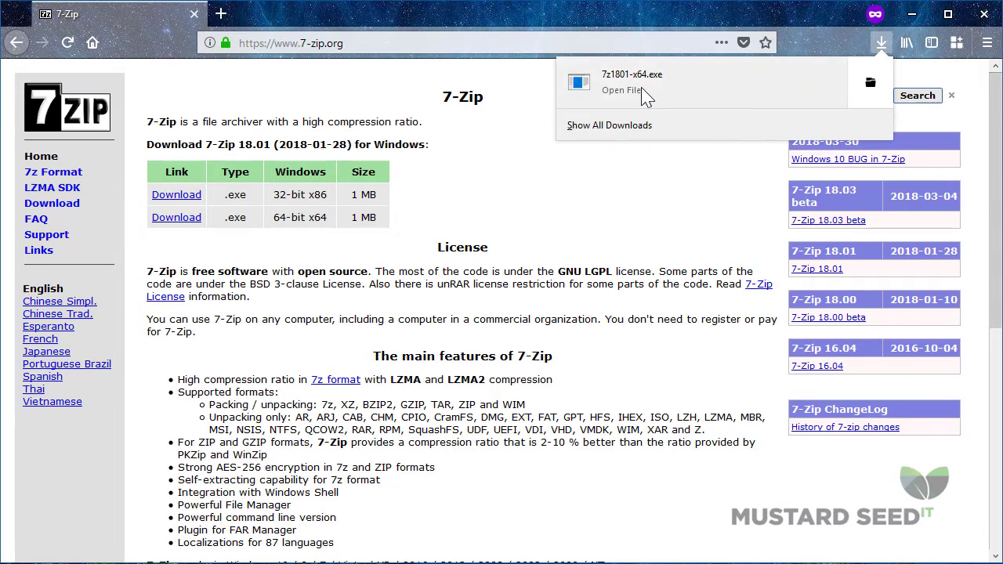
Run 7z1801-x64.exe from its folder and install 7-Zip into C:\Program Files\7-Zip.
click(870, 82)
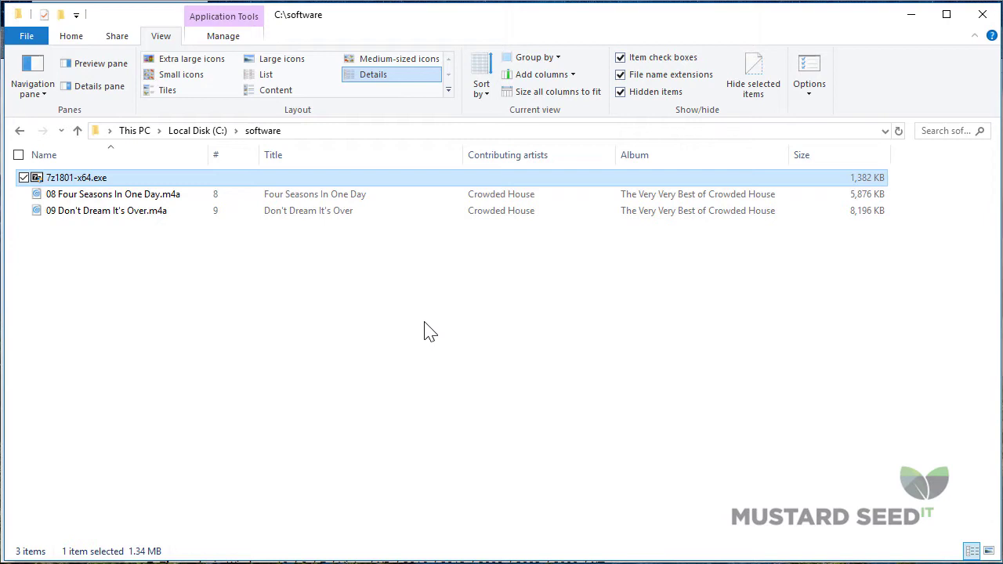
key(Return)
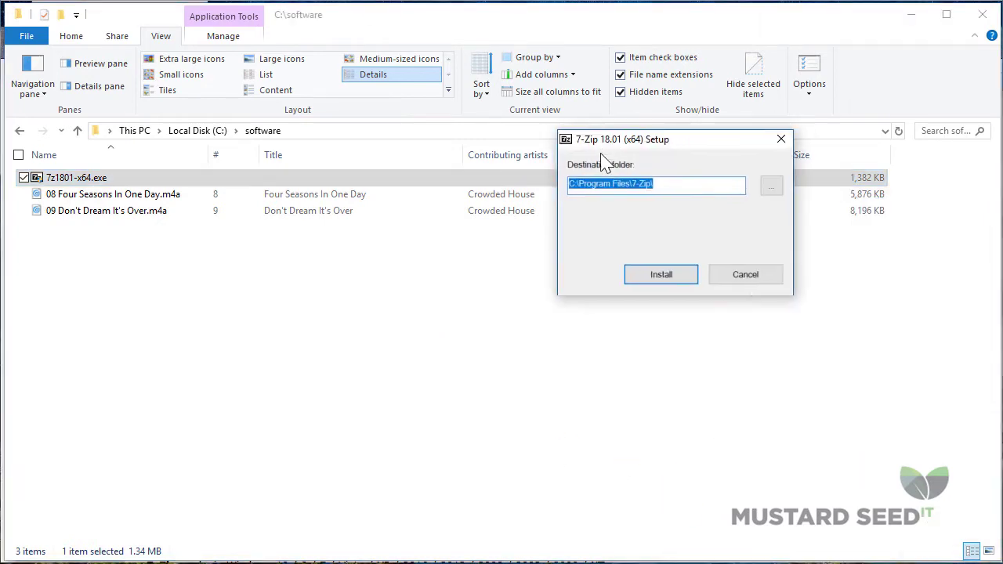
click(637, 409)
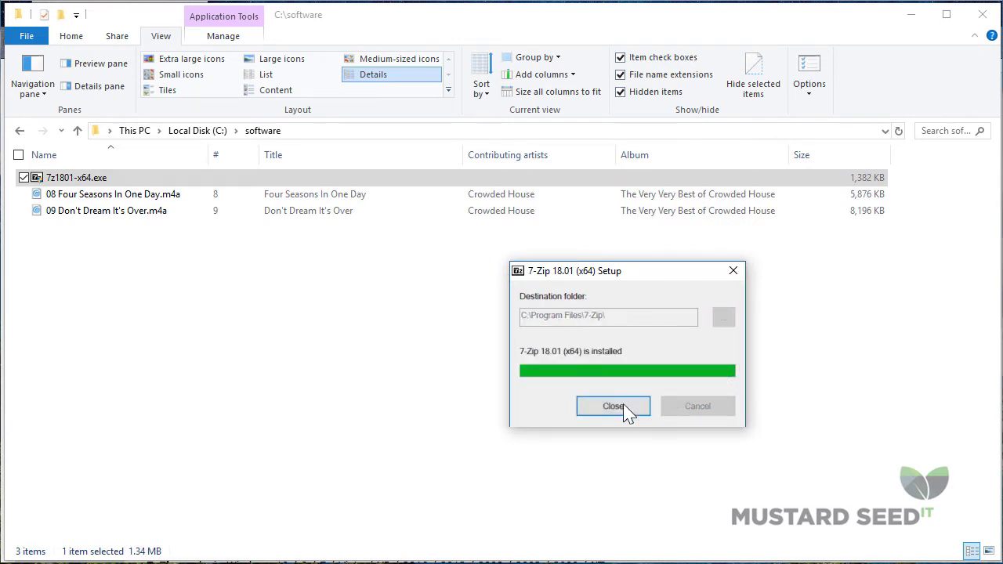
Close the finished setup and select both .m4a songs in C:\software.
click(611, 413)
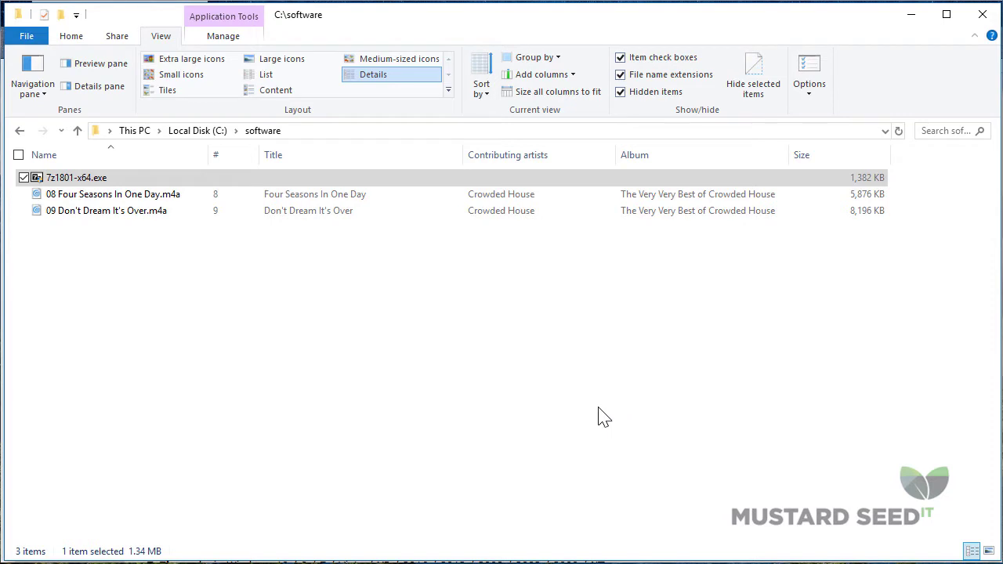
click(192, 320)
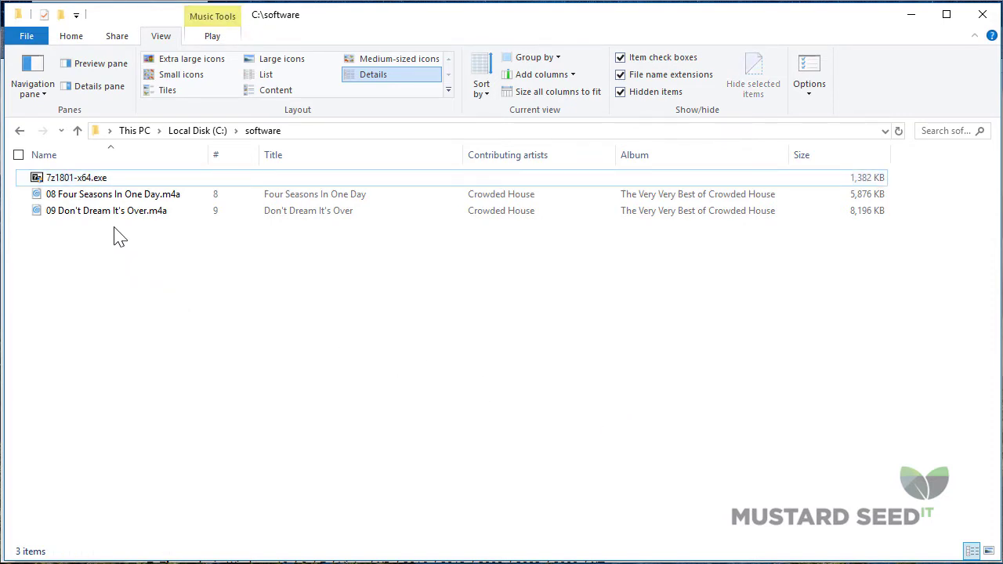
click(114, 202)
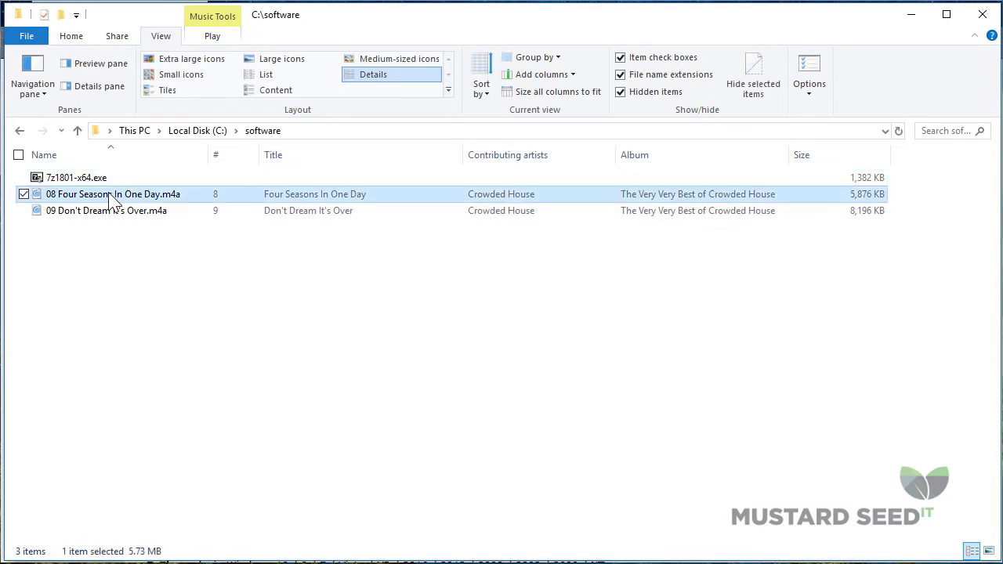
right_click(113, 200)
mouse_move(47, 259)
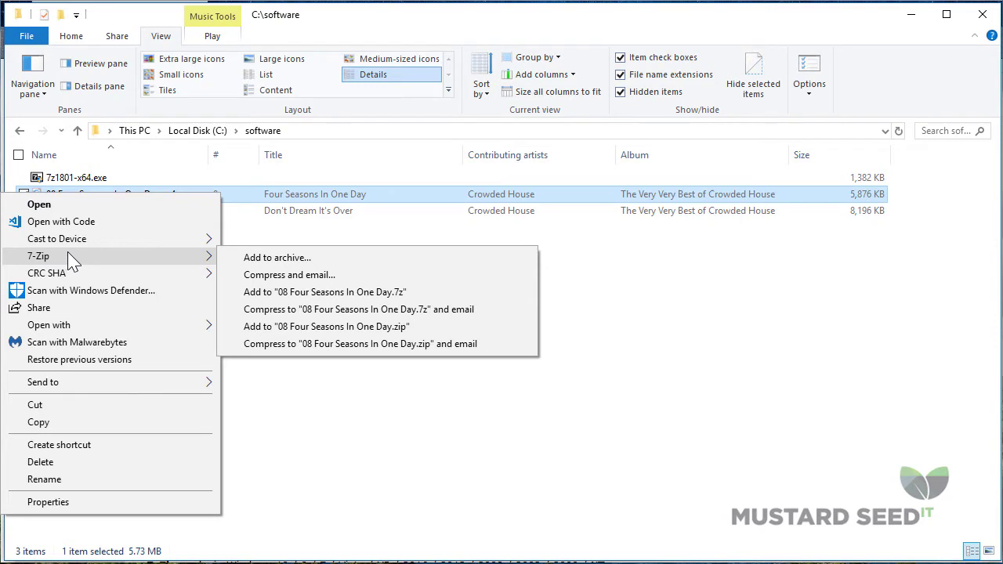
click(670, 259)
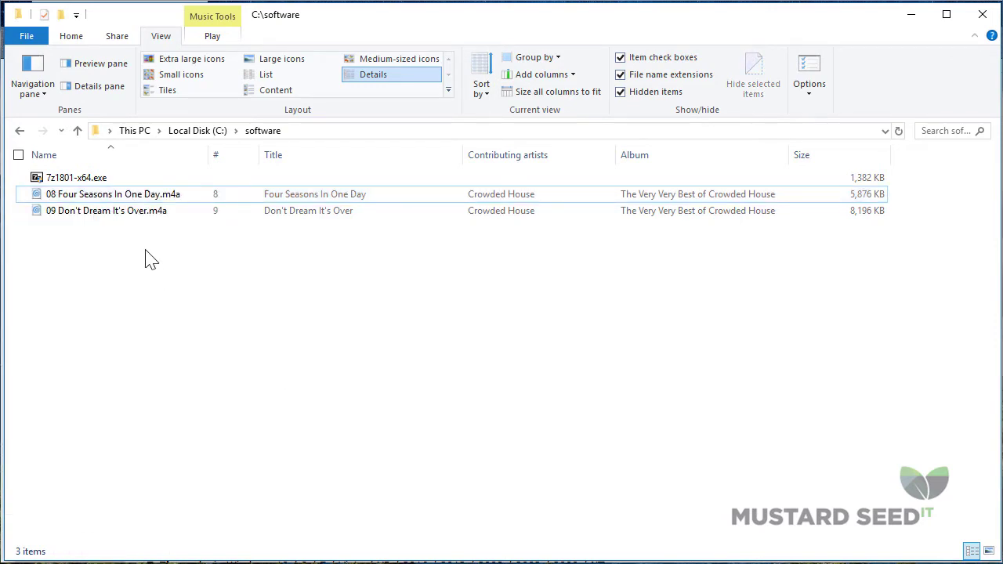
drag(146, 251, 77, 204)
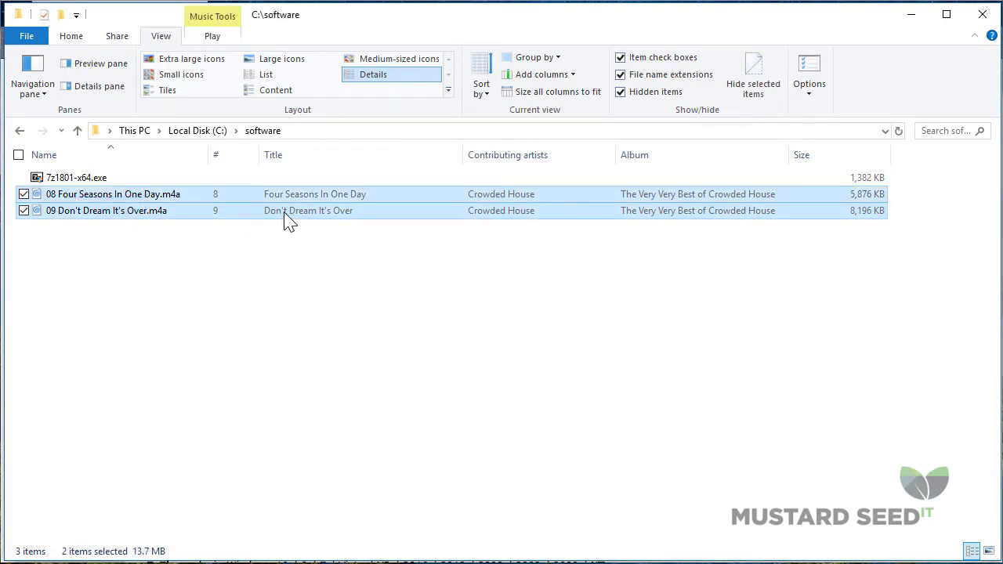
Compress the two songs into a zipped folder named test1.
right_click(171, 211)
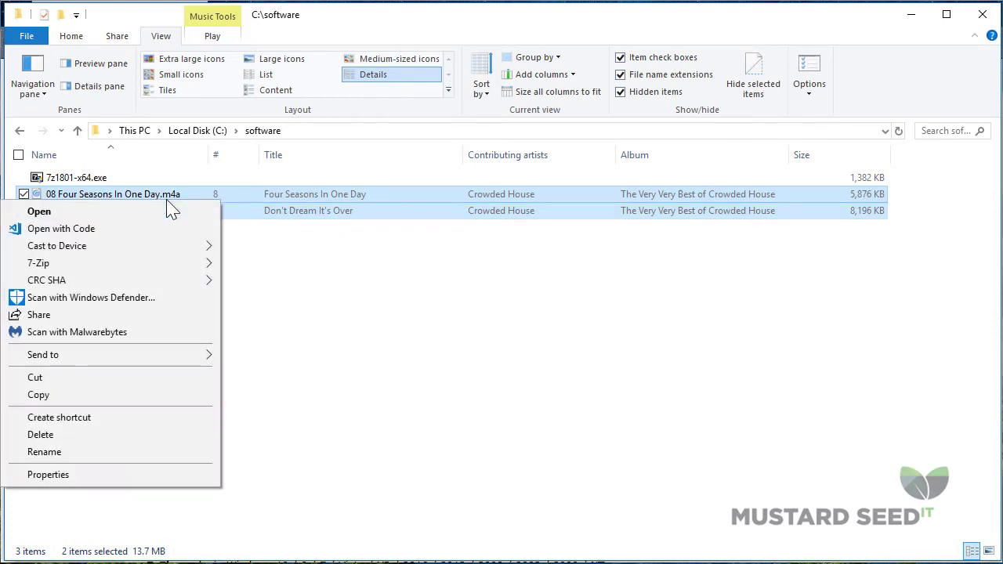
mouse_move(177, 357)
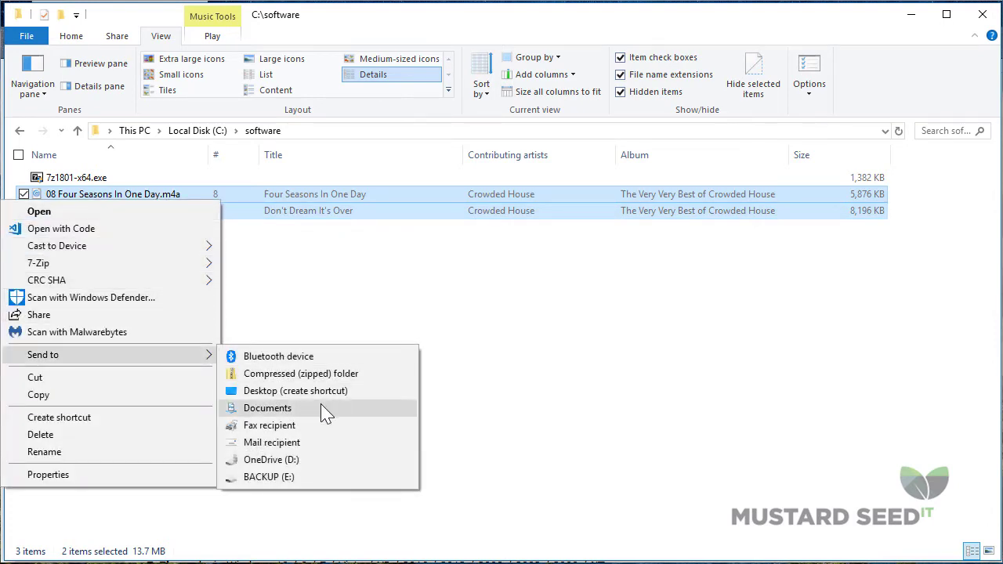
click(318, 374)
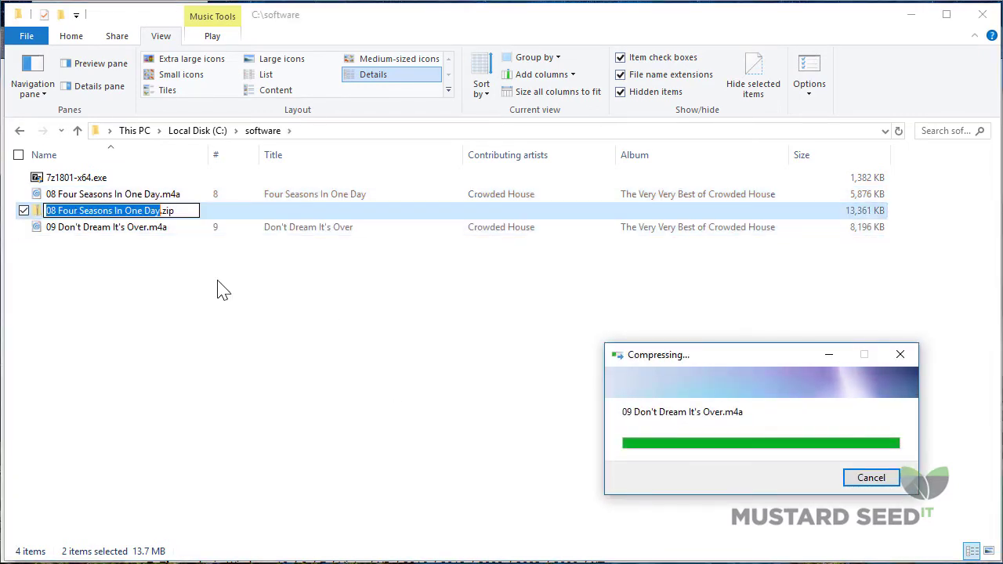
text(test)
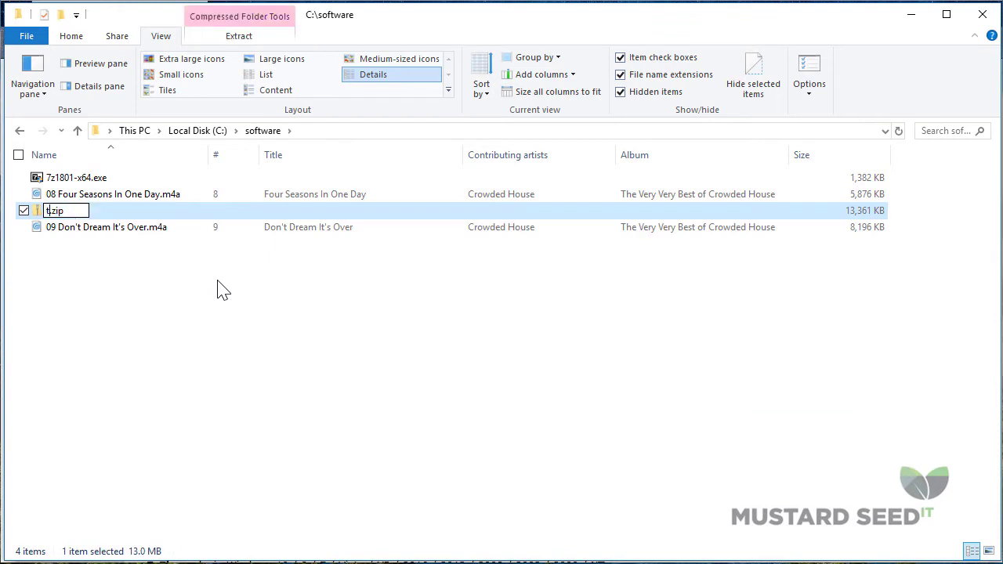
text(1)
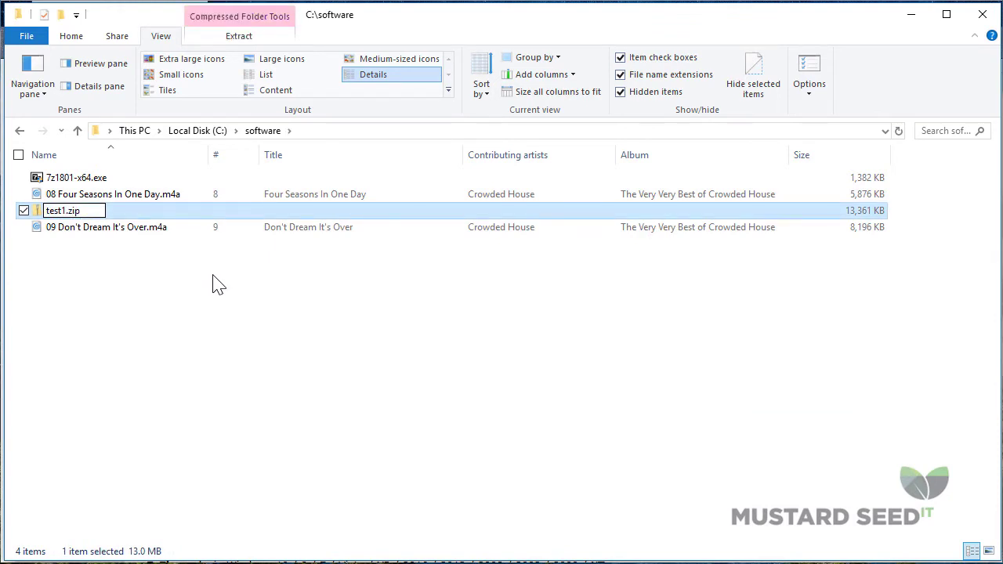
Confirm the name test1.zip and extract it with 7-Zip into a test1 folder.
click(212, 285)
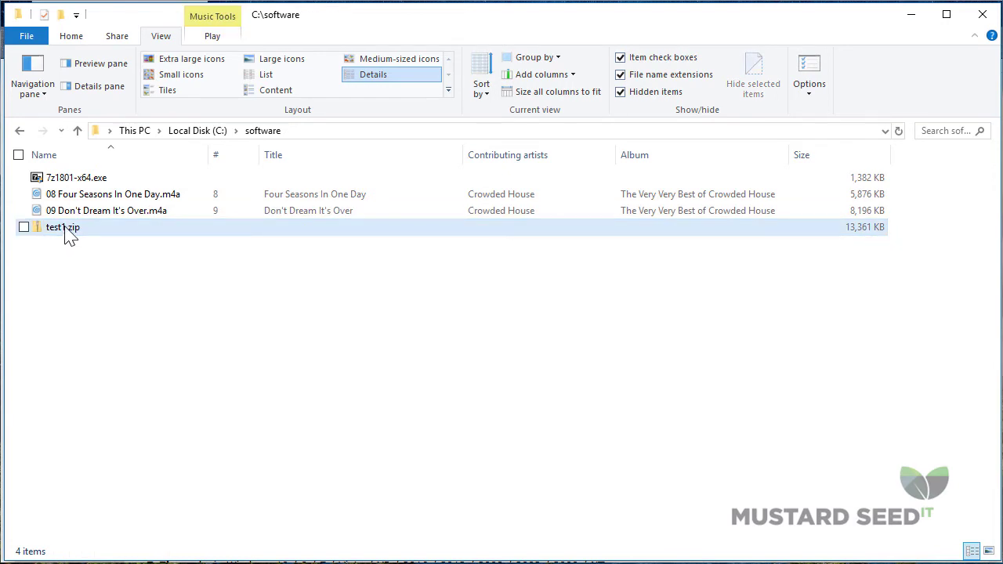
right_click(67, 232)
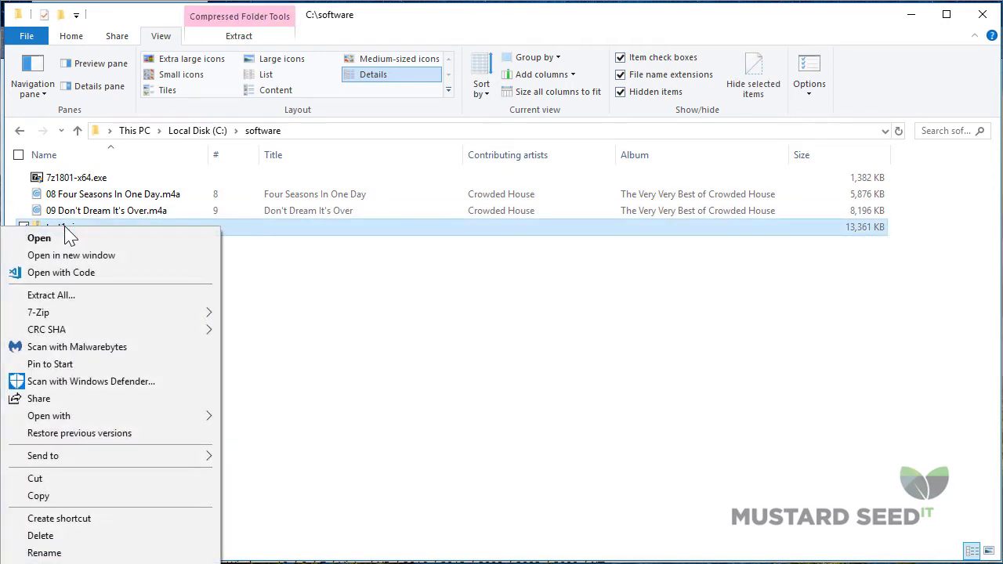
mouse_move(78, 322)
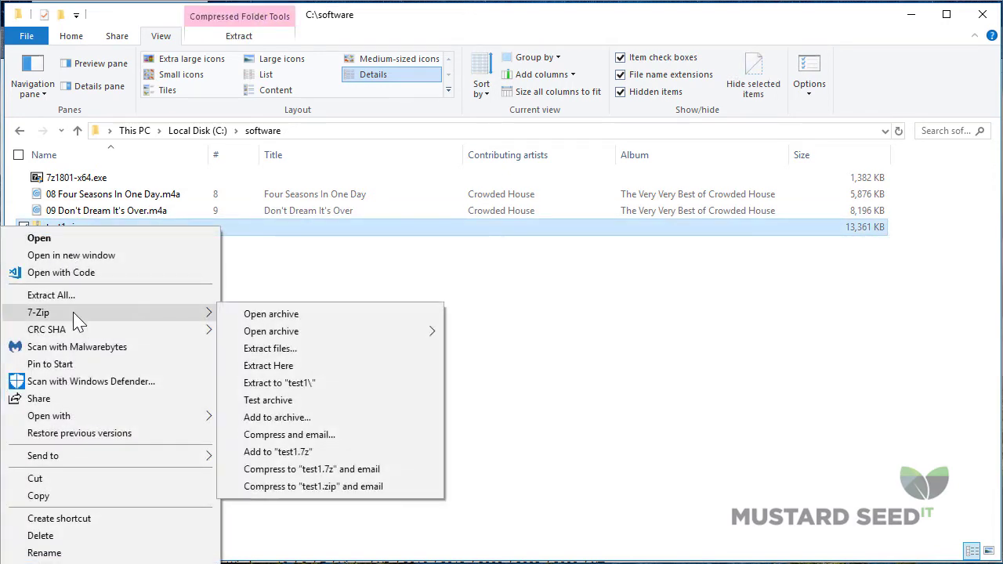
click(321, 392)
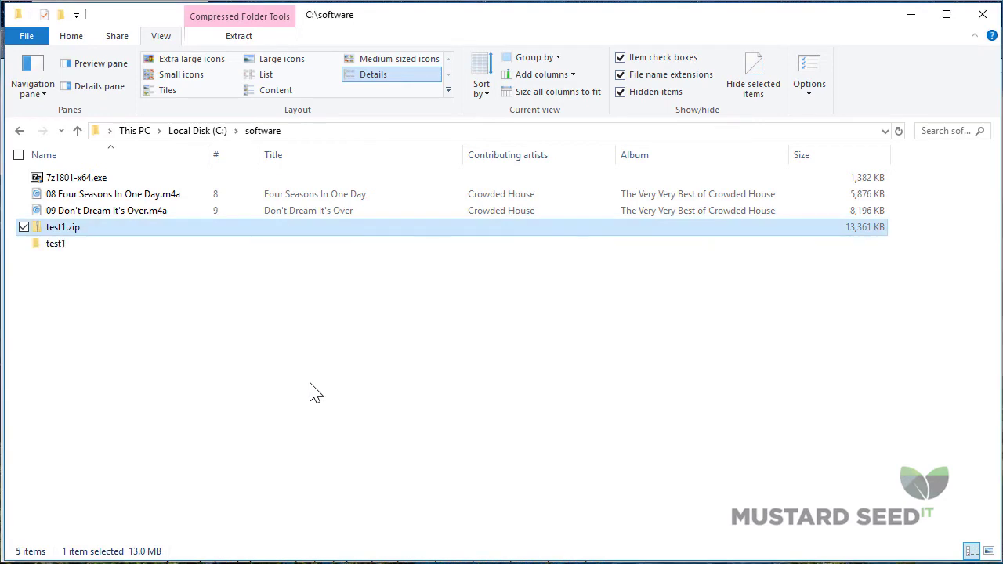
click(58, 178)
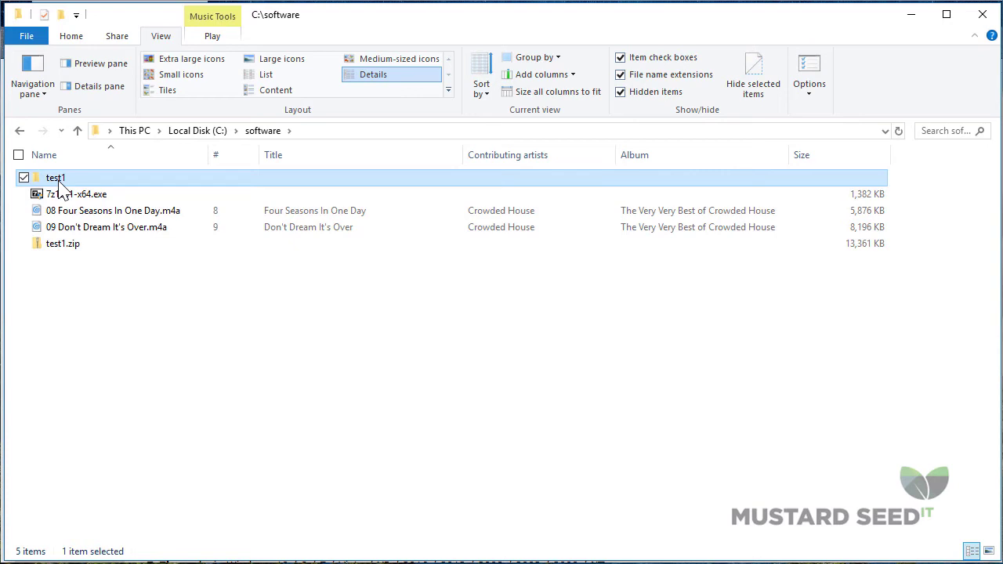
In the test1 folder, open 7-Zip's Add to Archive dialog for both songs.
double_click(59, 184)
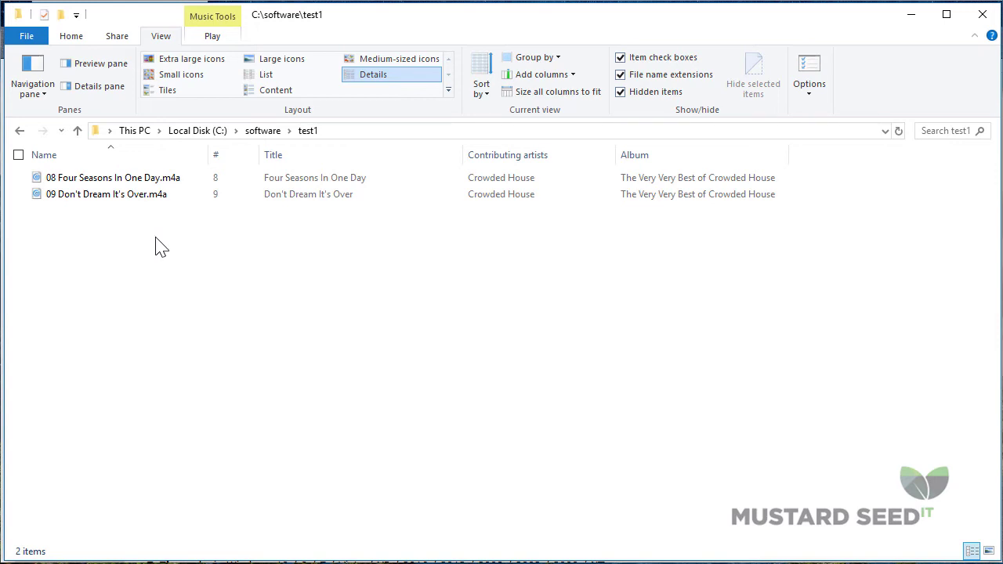
drag(156, 238, 82, 168)
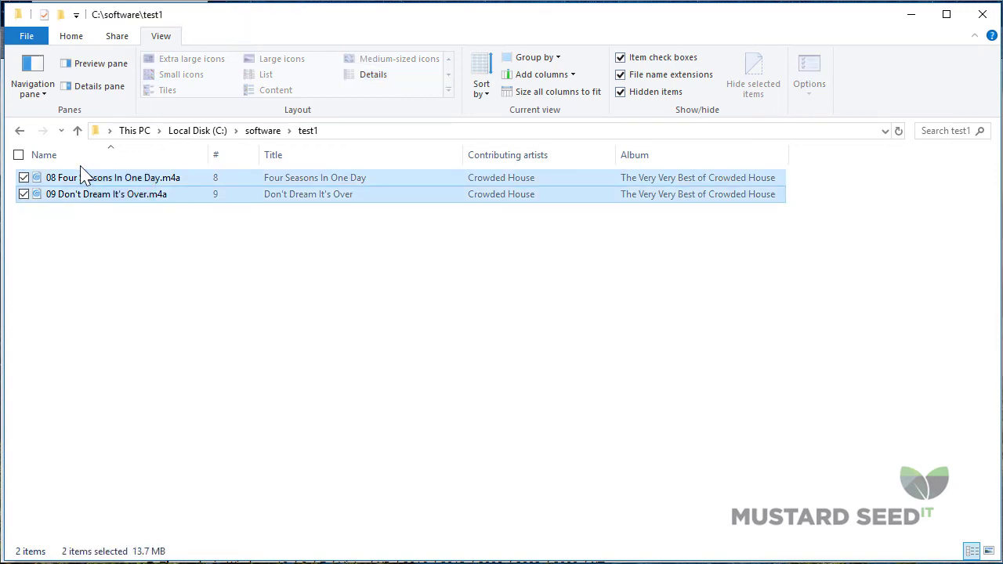
right_click(130, 194)
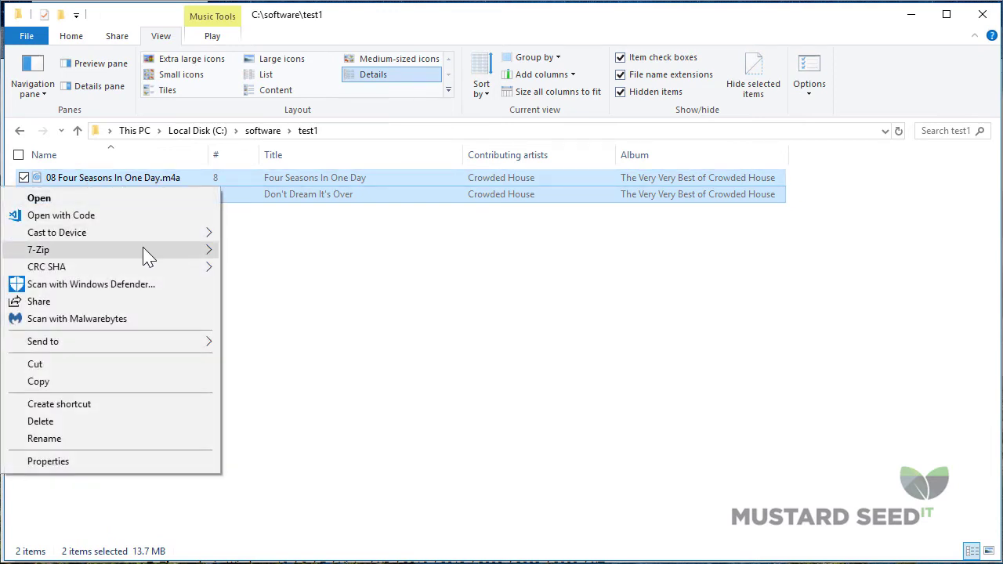
mouse_move(148, 257)
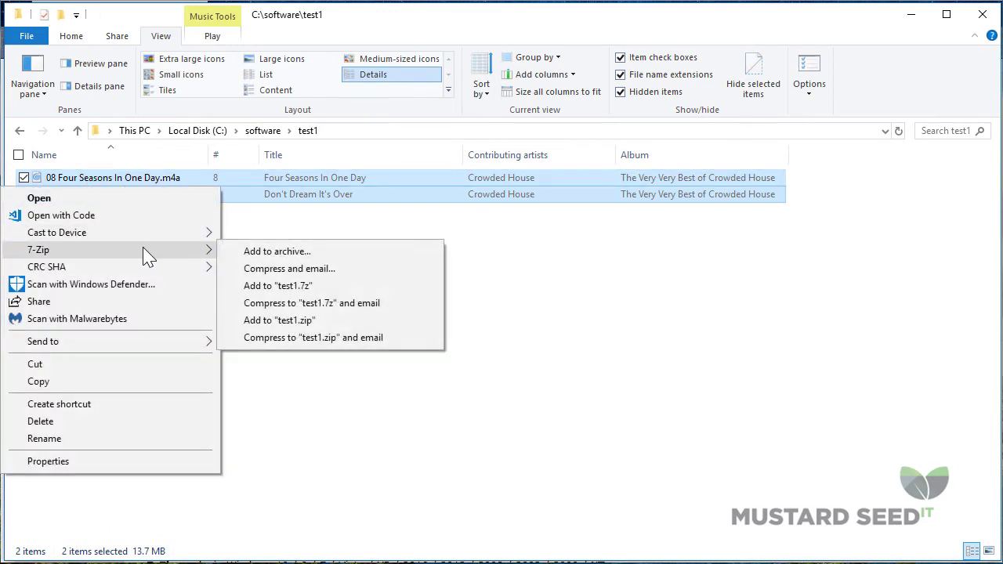
click(309, 251)
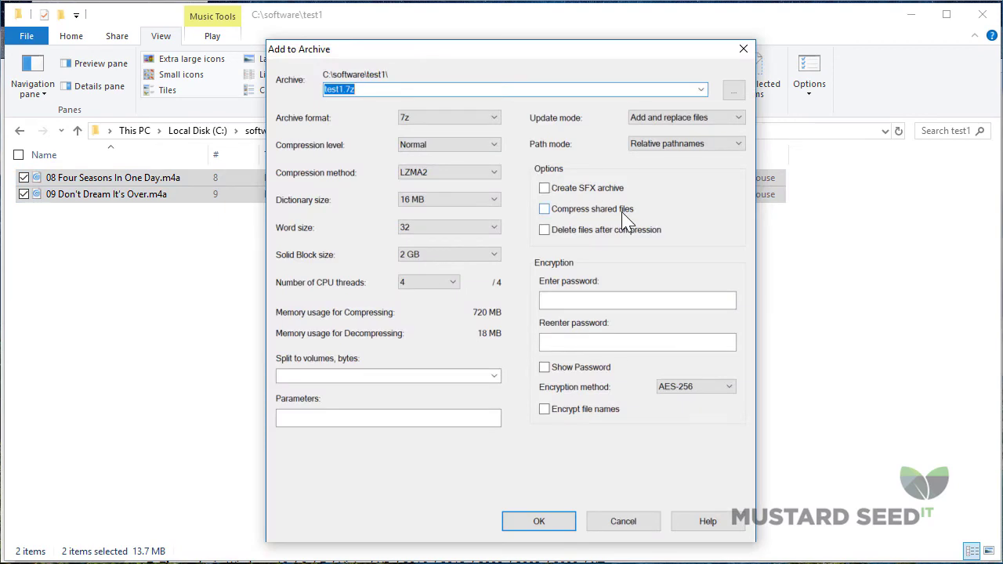
Cancel the dialog and compress both songs straight into test1.zip with 7-Zip.
click(627, 526)
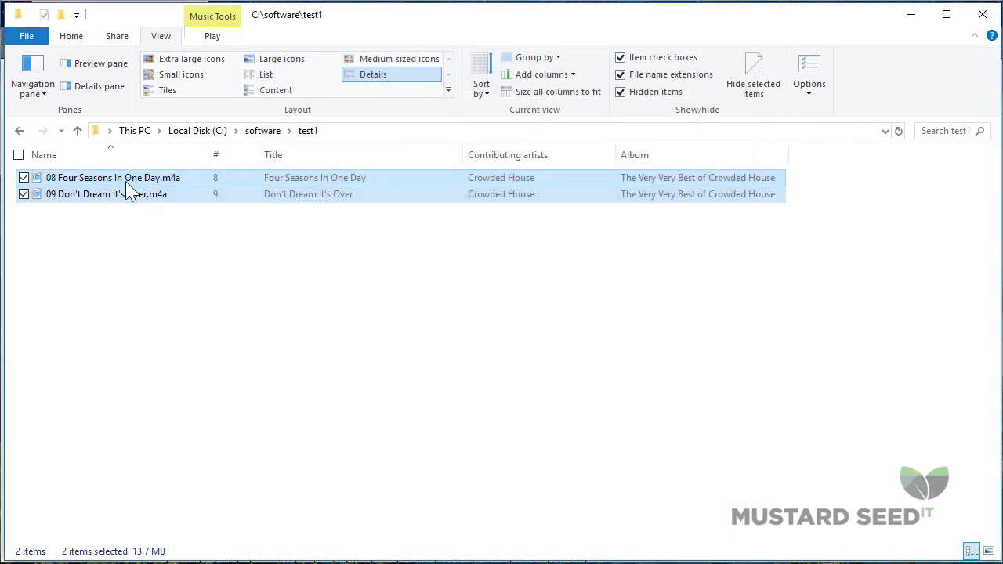
right_click(127, 185)
mouse_move(142, 246)
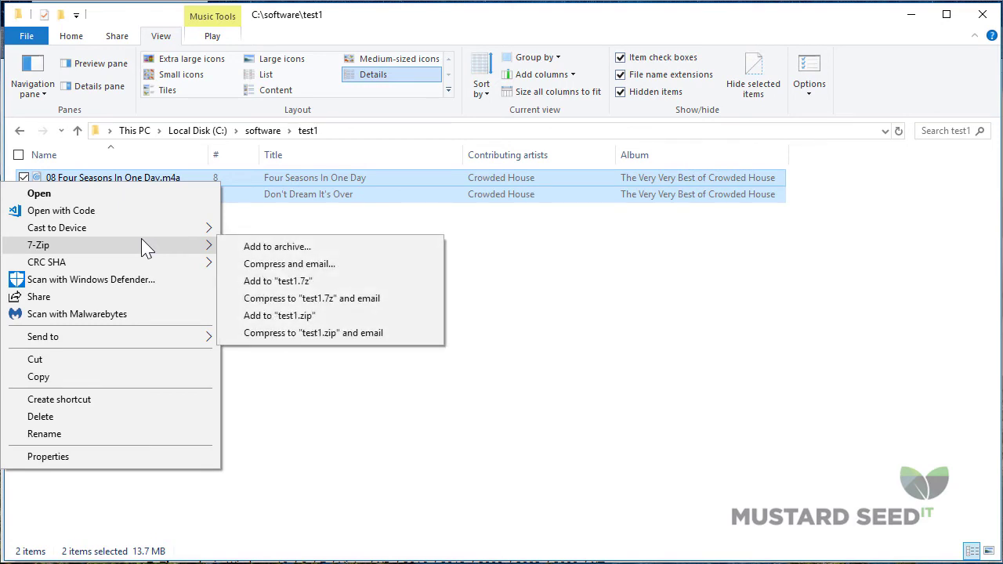
click(339, 317)
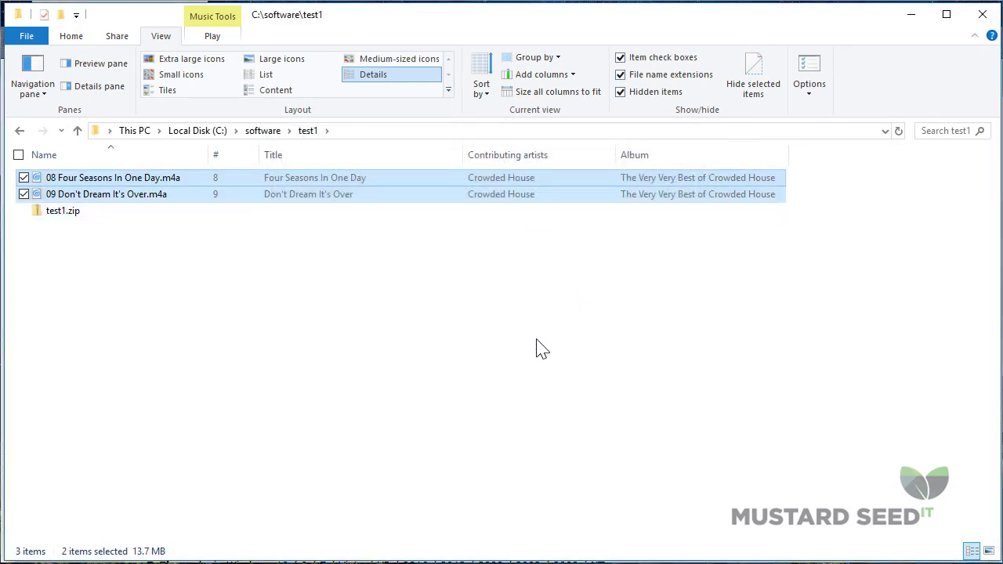
click(66, 217)
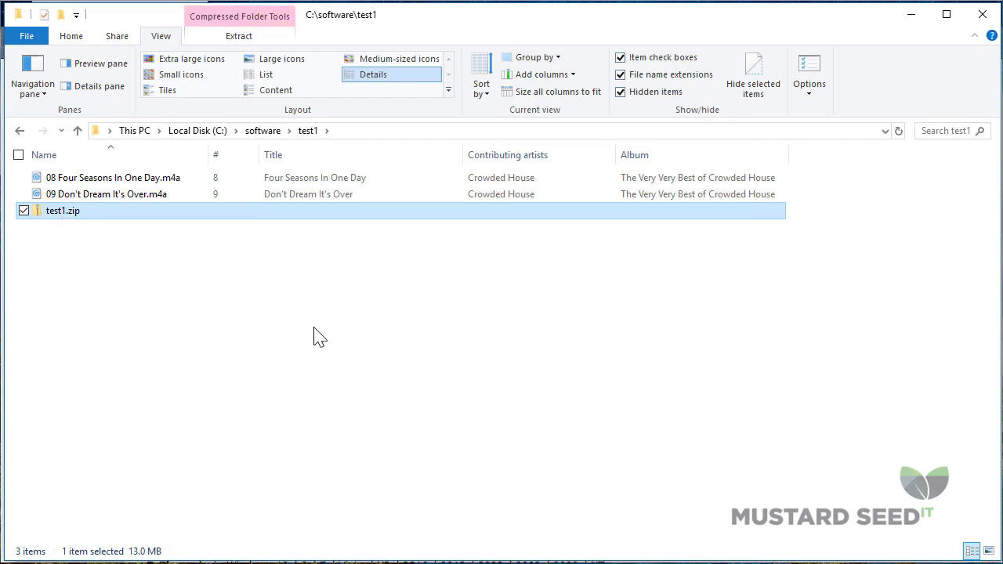